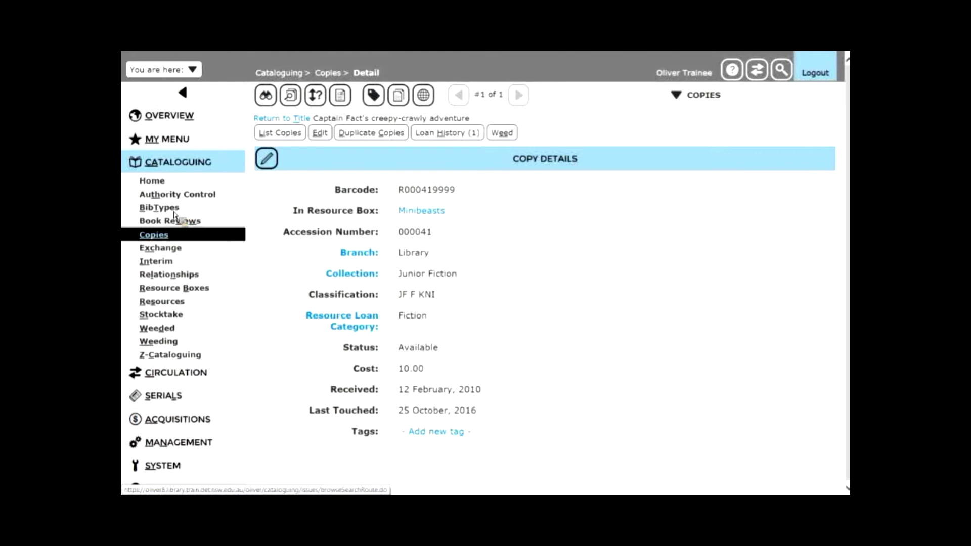
# Step: Search the cataloguing copies for all items in the Teacher Reference collection
pyautogui.click(169, 239)
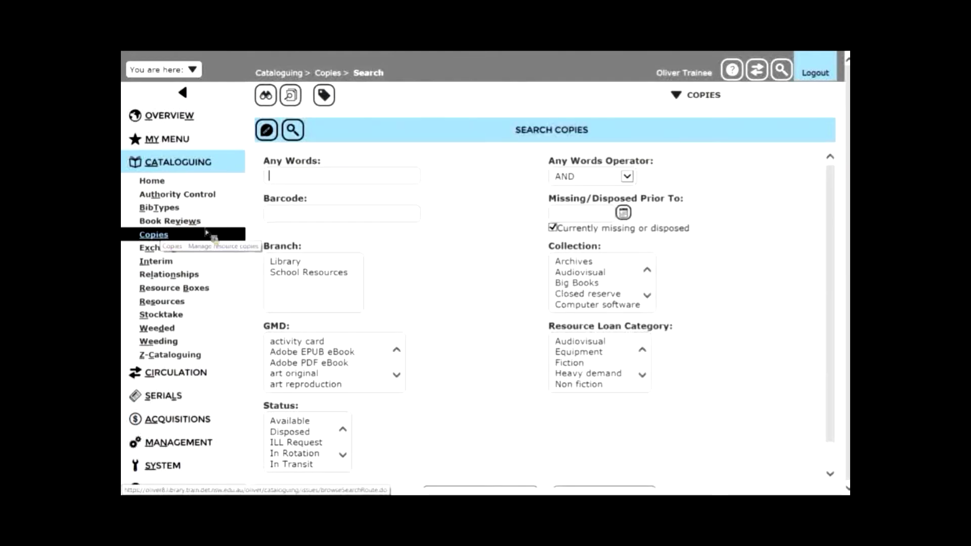
pyautogui.click(703, 95)
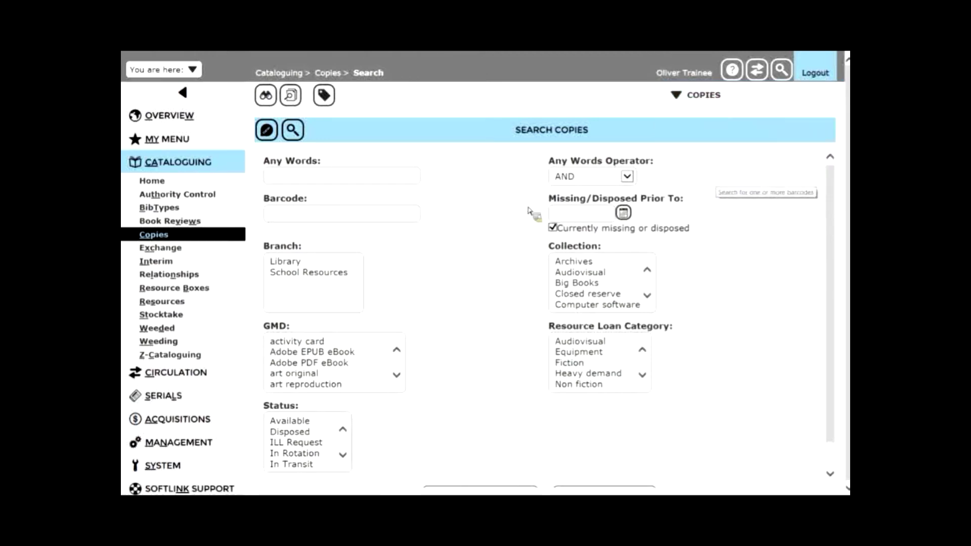
pyautogui.scroll(-1, 646, 299)
pyautogui.click(647, 296)
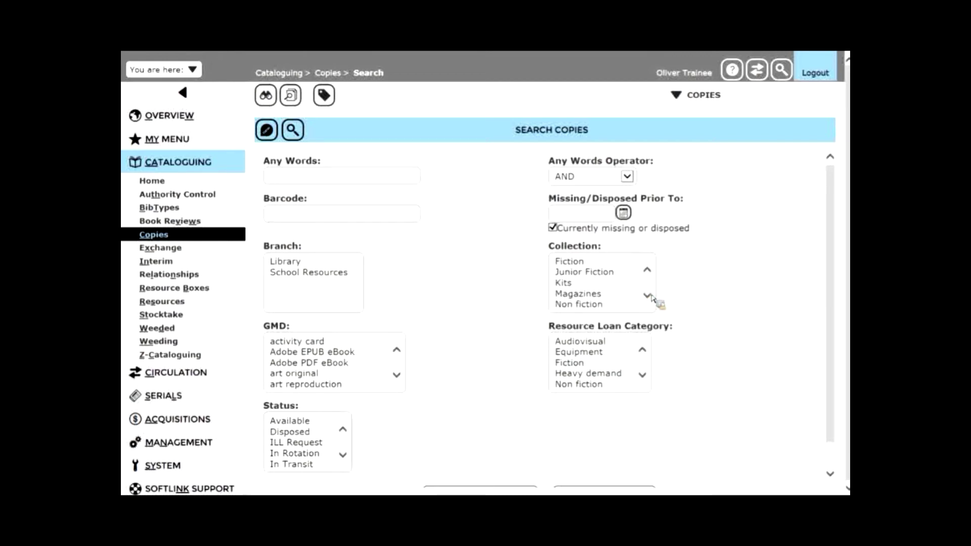
pyautogui.click(647, 296)
pyautogui.moveTo(652, 298); pyautogui.dragTo(652, 298)
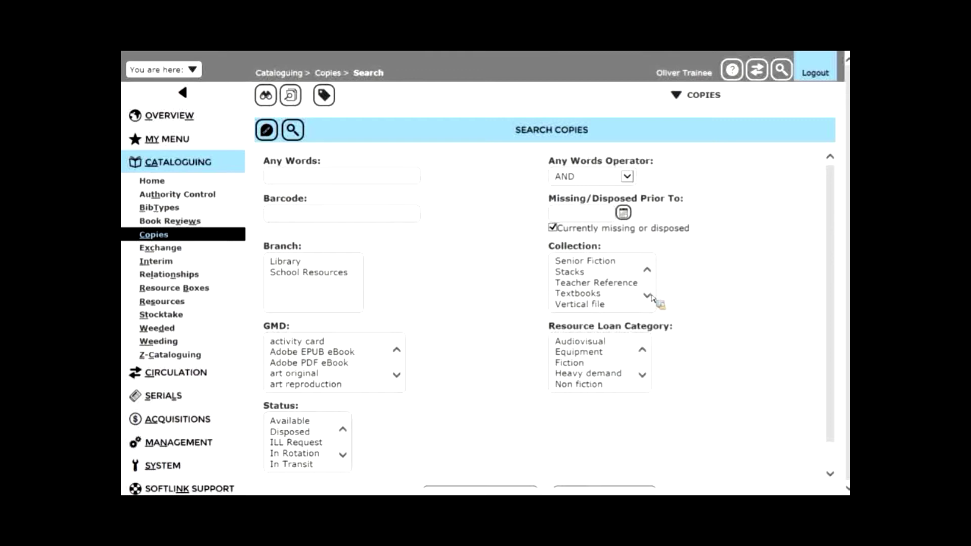
pyautogui.click(612, 296)
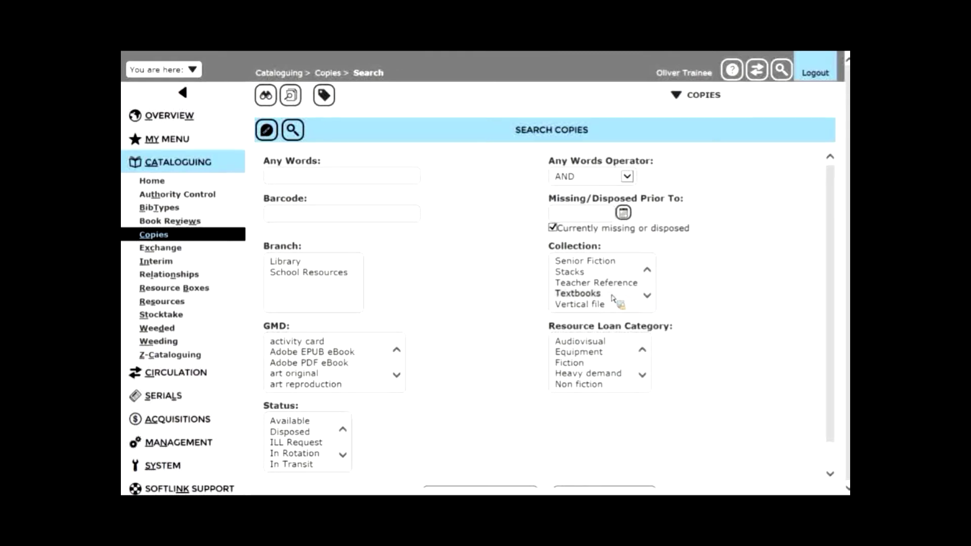
pyautogui.press('Up')
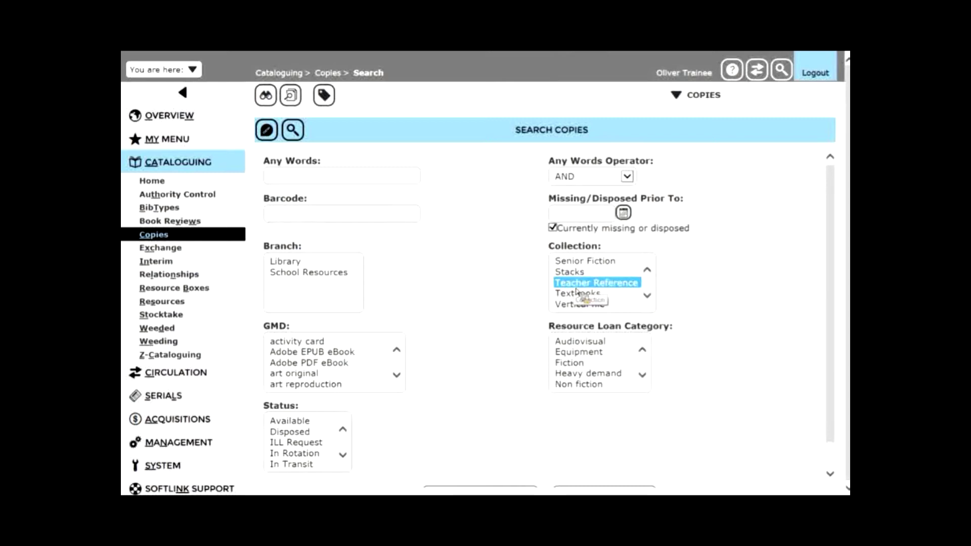
pyautogui.click(292, 130)
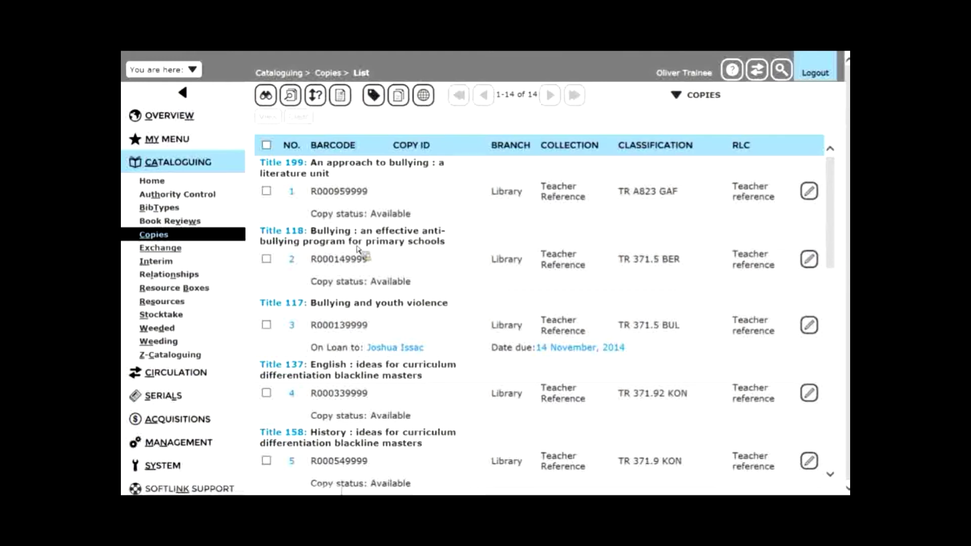
# Step: Exchange the found copies to the School Resources branch without remembering their current branch
pyautogui.click(161, 248)
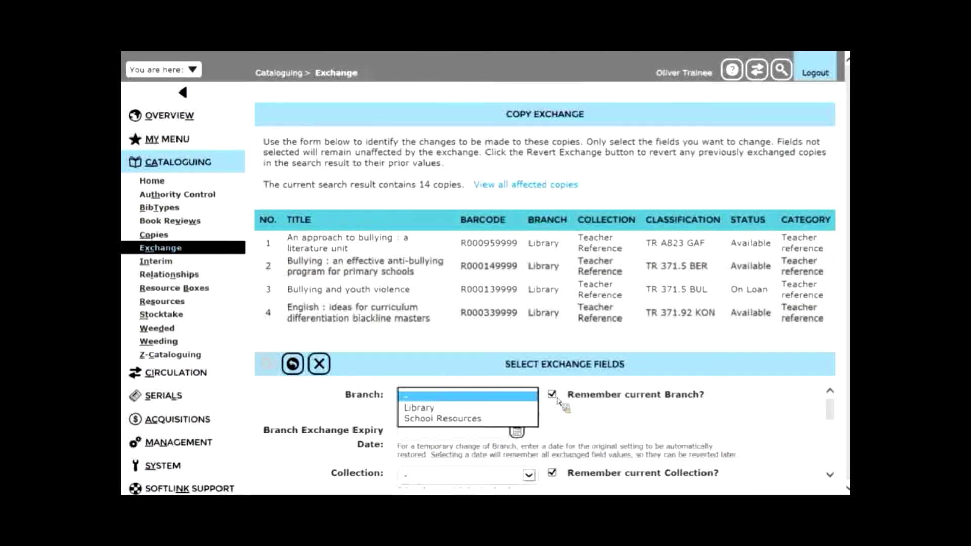
pyautogui.click(518, 419)
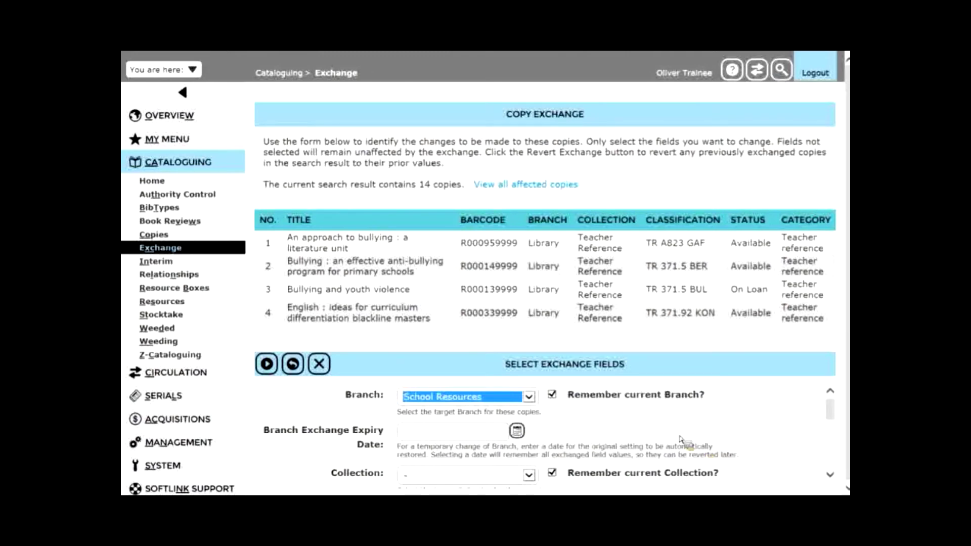
pyautogui.click(552, 395)
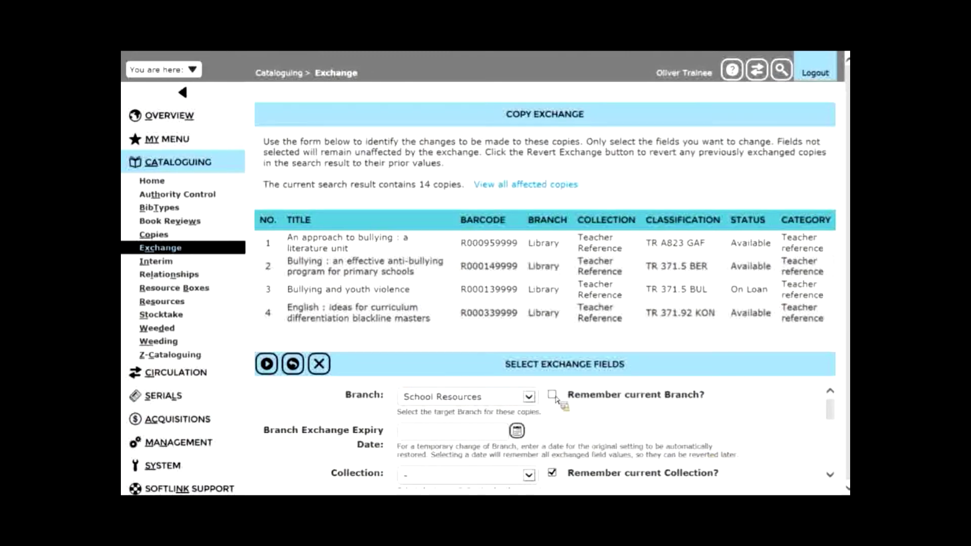
pyautogui.click(277, 372)
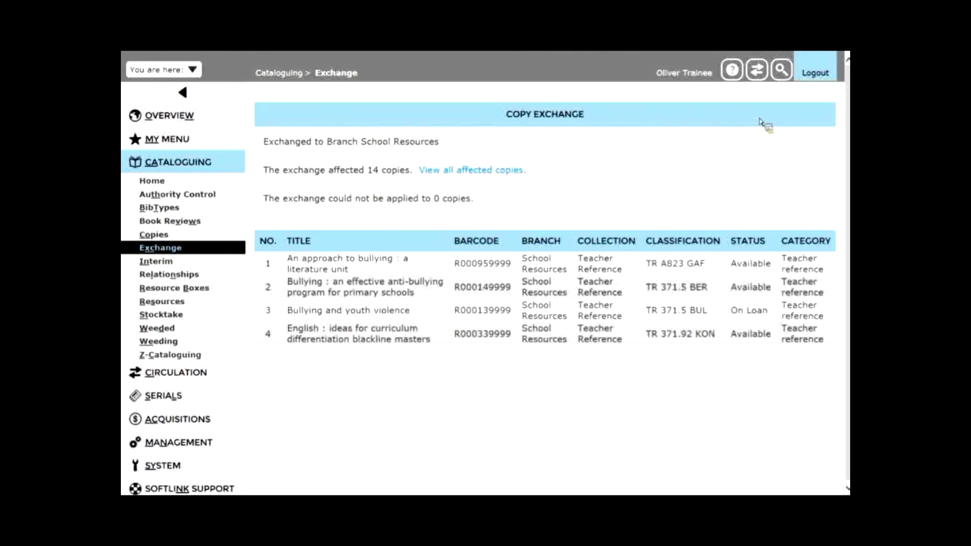
# Step: Search the library catalogue for "bullying" and examine the availability indicators of the listed titles
pyautogui.click(782, 70)
pyautogui.click(455, 165)
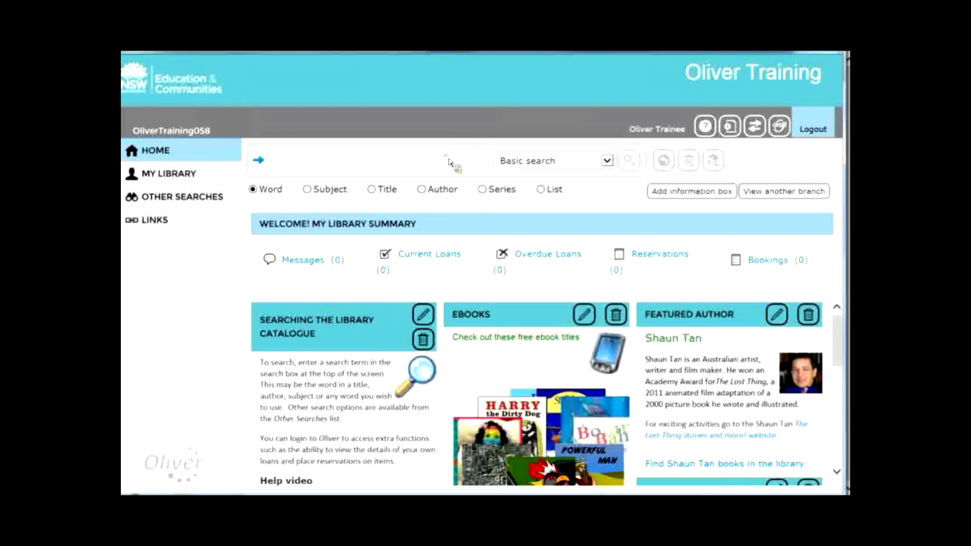
pyautogui.write('bully')
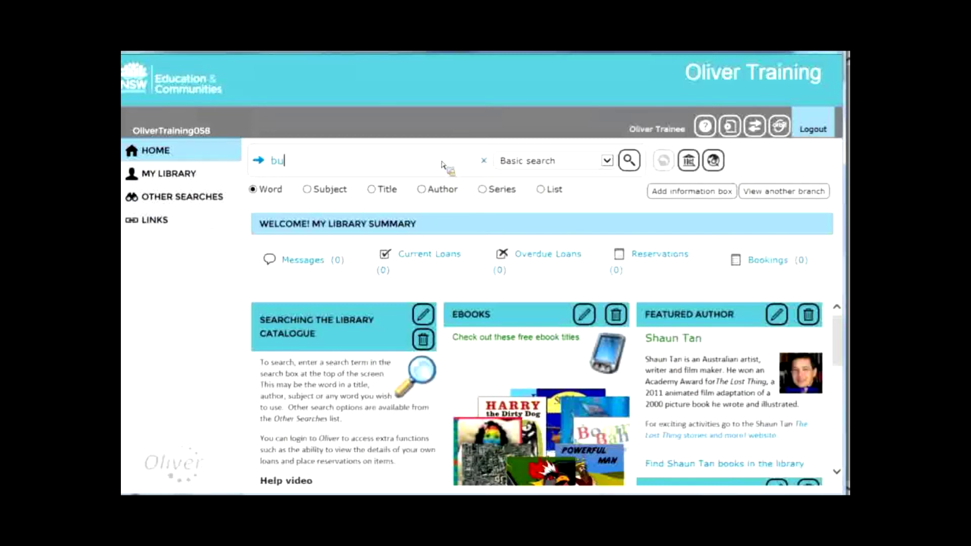
pyautogui.click(390, 174)
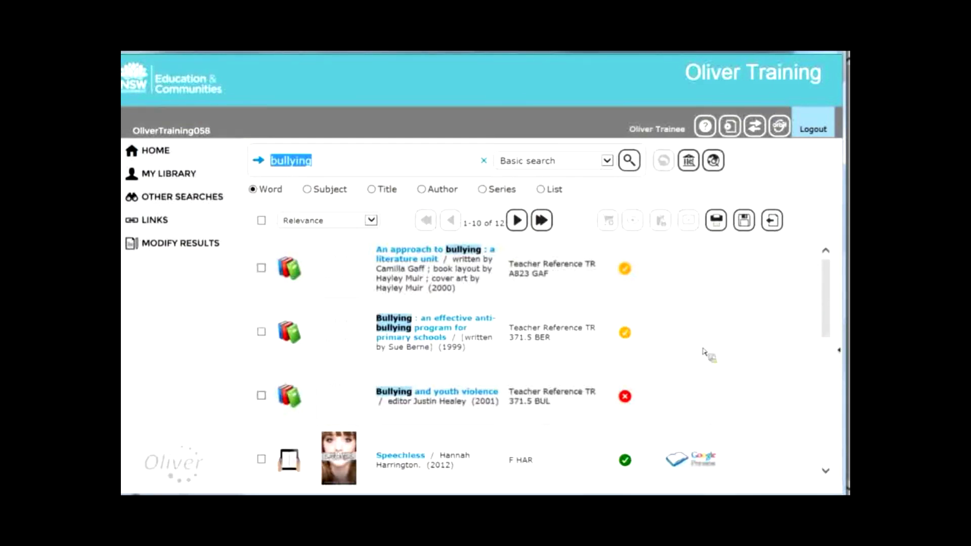
pyautogui.moveTo(825, 314); pyautogui.dragTo(834, 361)
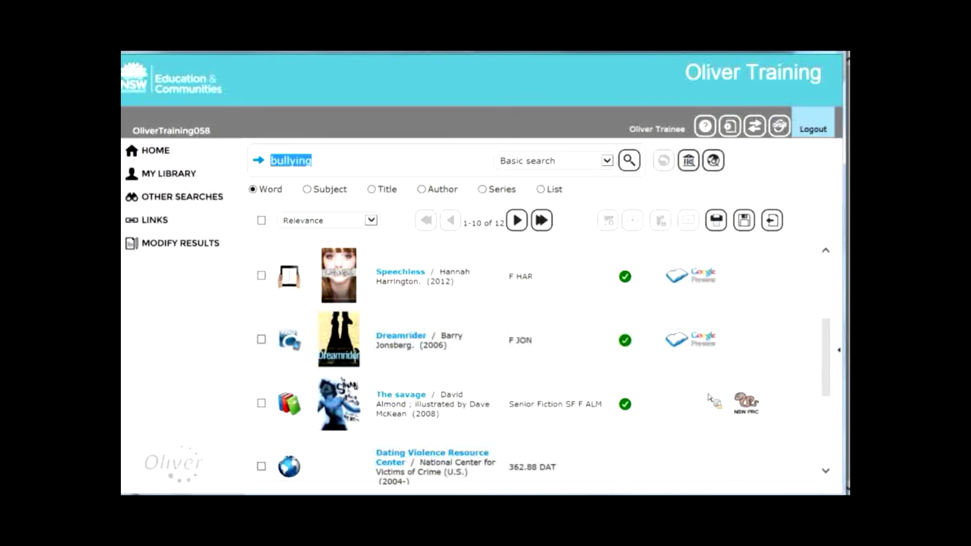
pyautogui.moveTo(829, 372); pyautogui.dragTo(834, 291)
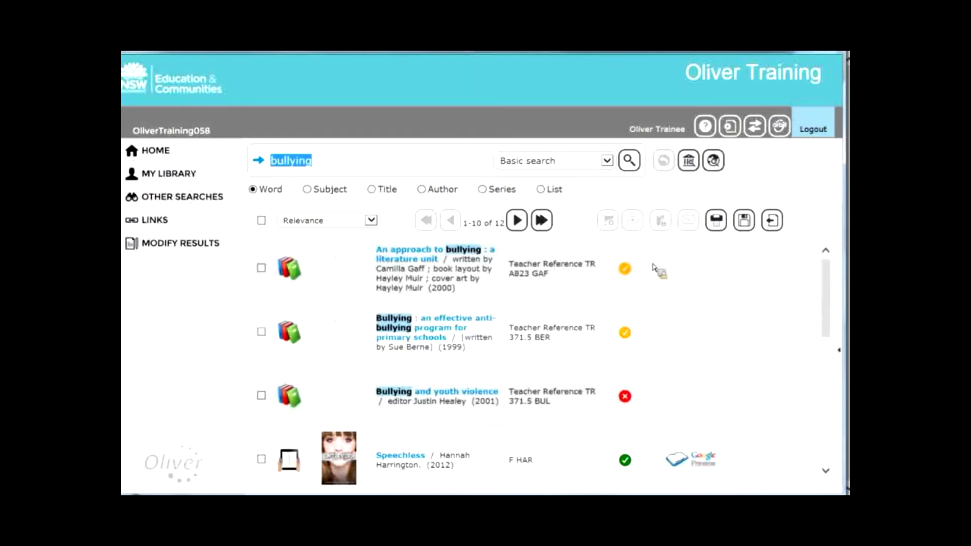
pyautogui.moveTo(629, 276)
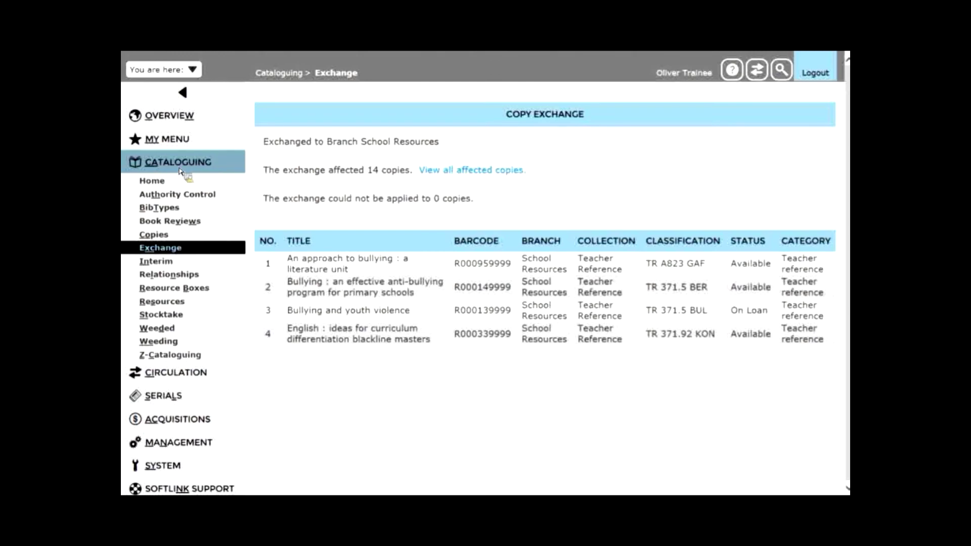
# Step: Open the cataloguing resource search and choose the School Resources branch as its copy filter
pyautogui.click(163, 303)
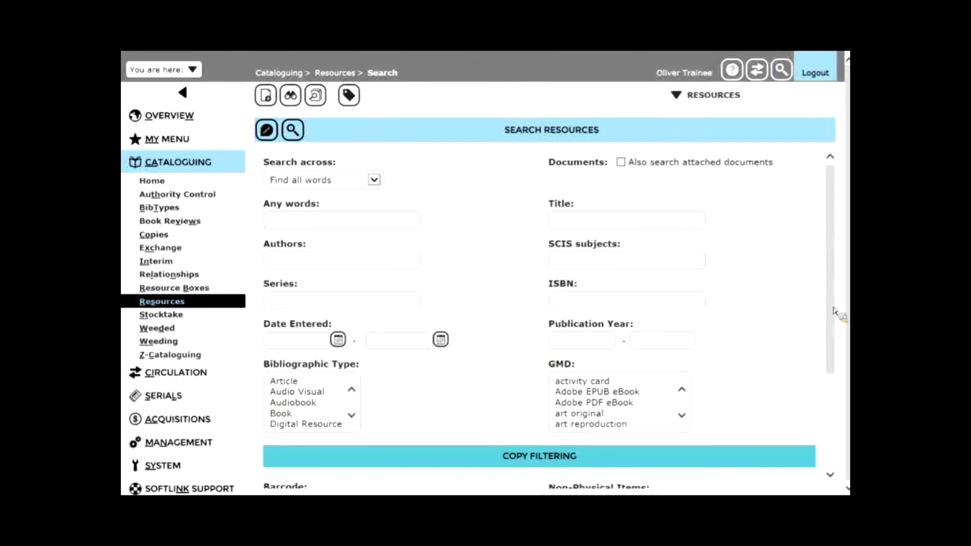
pyautogui.moveTo(835, 311); pyautogui.dragTo(831, 439)
pyautogui.click(300, 404)
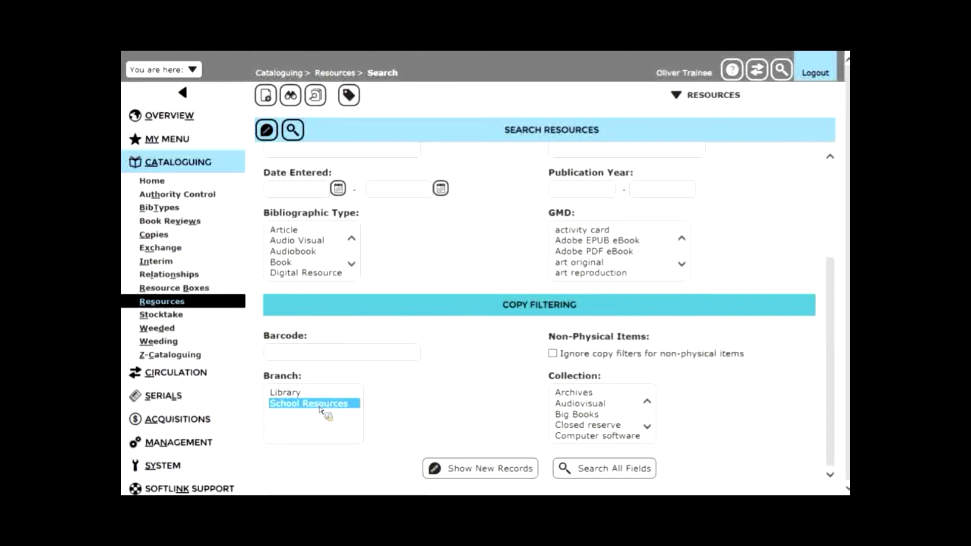
pyautogui.moveTo(834, 322); pyautogui.dragTo(832, 177)
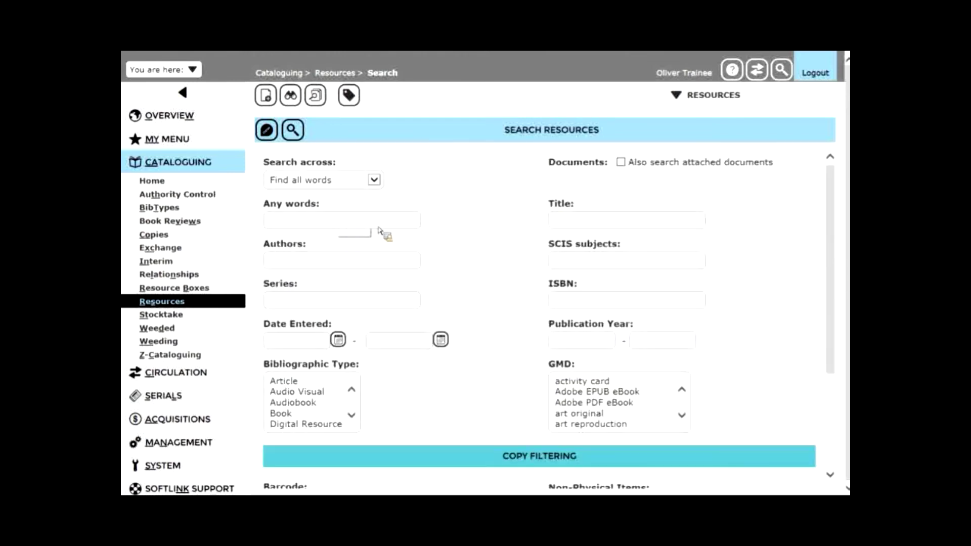
pyautogui.moveTo(833, 263); pyautogui.dragTo(833, 354)
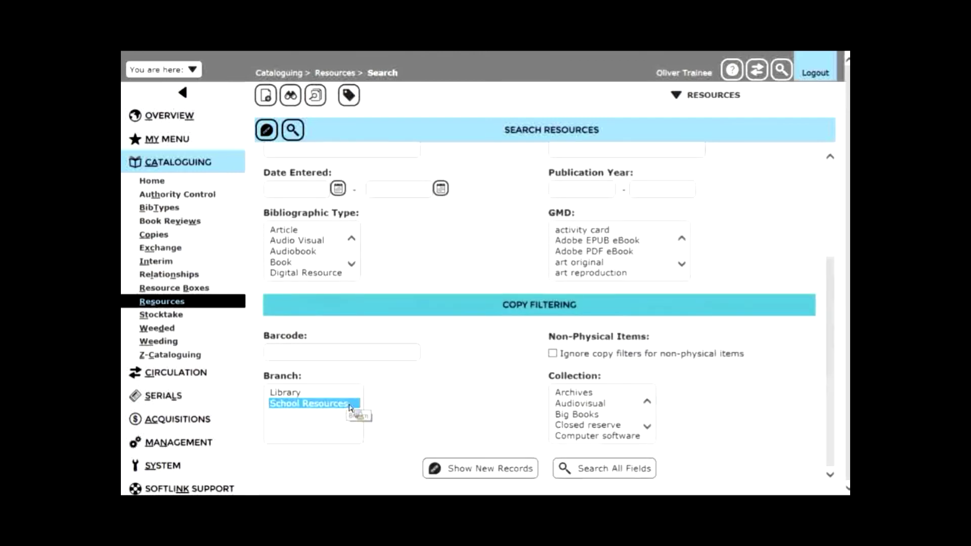
pyautogui.click(350, 405)
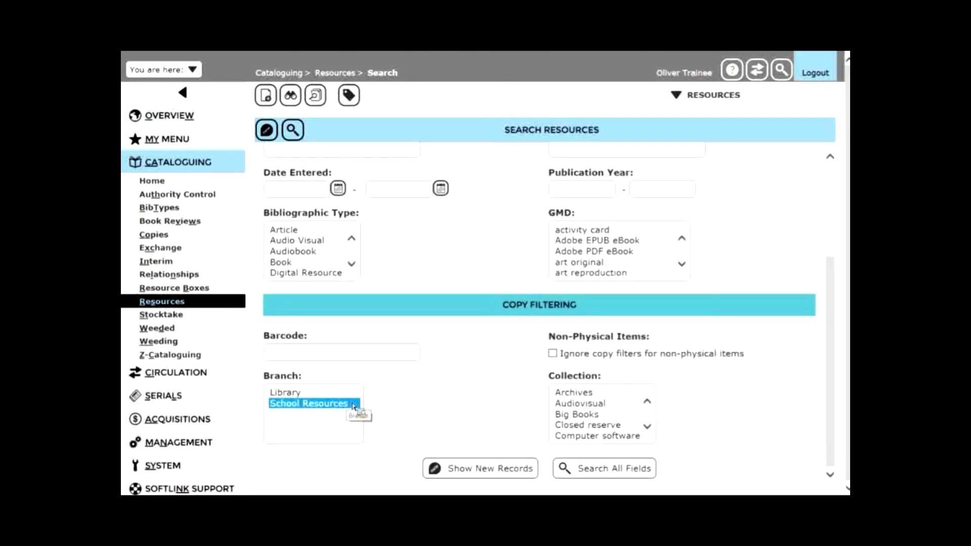
# Step: Limit the resource selection of the "(Staff) End of Year Notice" overdue notice to the School Resources branch and save it
pyautogui.click(203, 374)
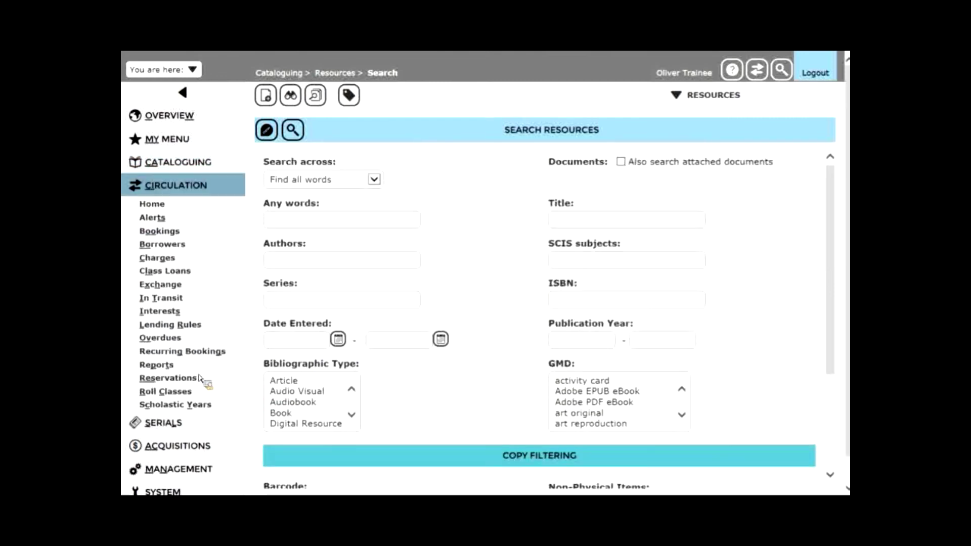
pyautogui.click(179, 343)
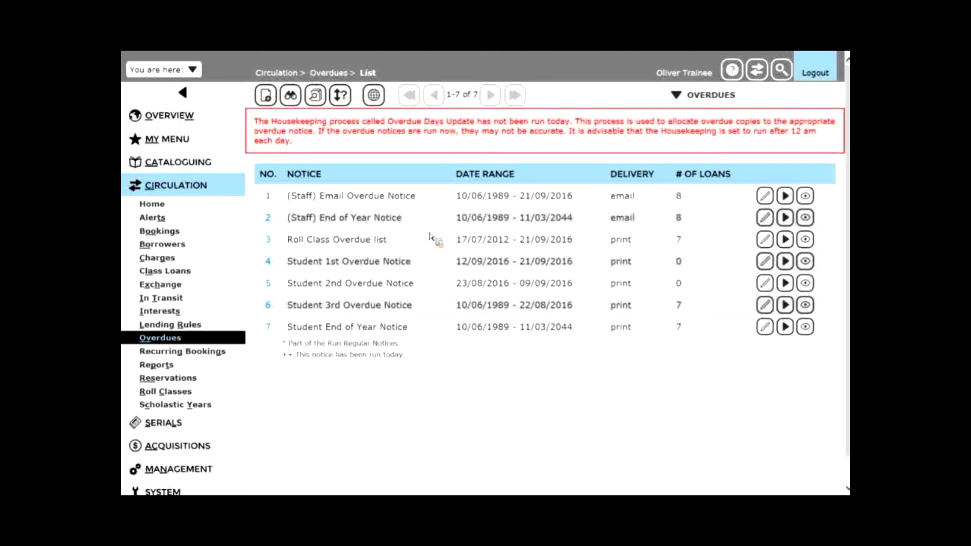
pyautogui.click(268, 218)
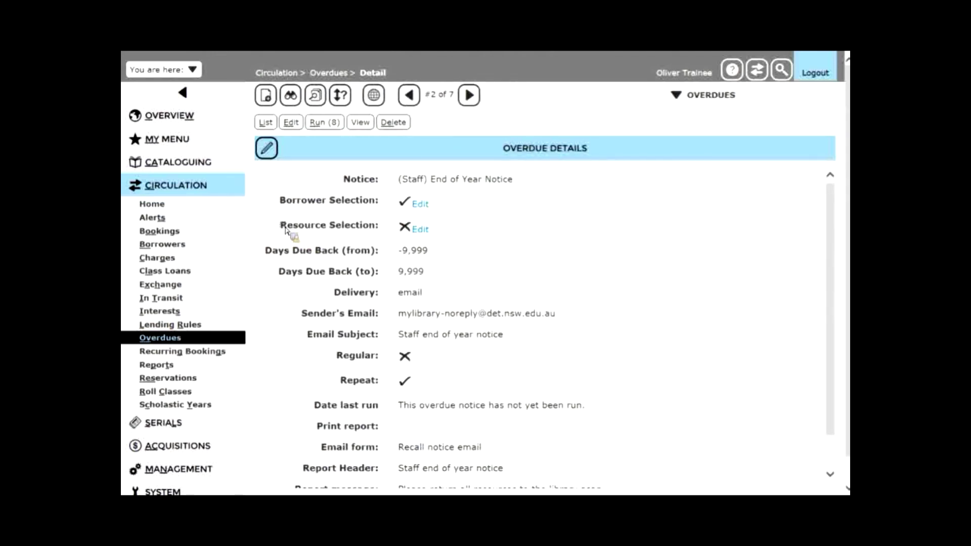
pyautogui.moveTo(284, 229); pyautogui.dragTo(362, 235)
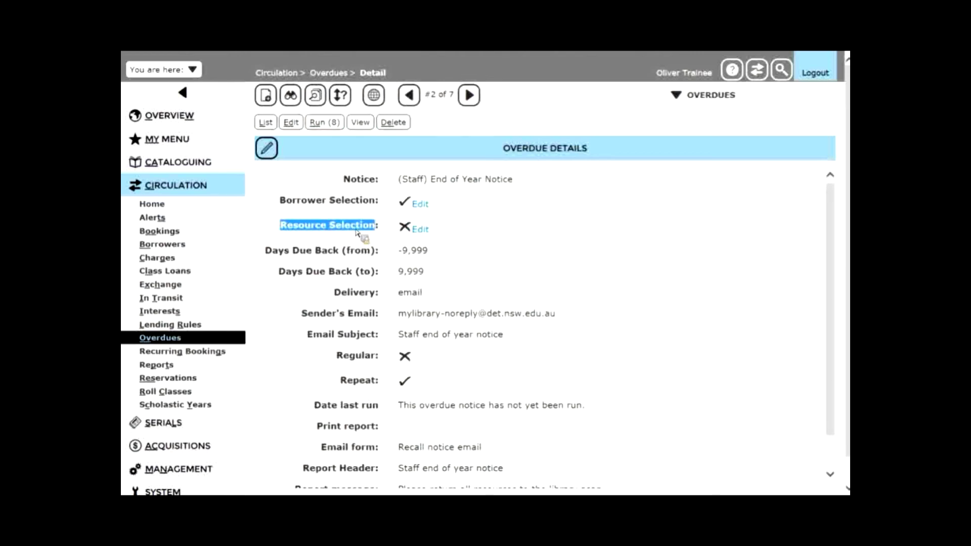
pyautogui.click(388, 233)
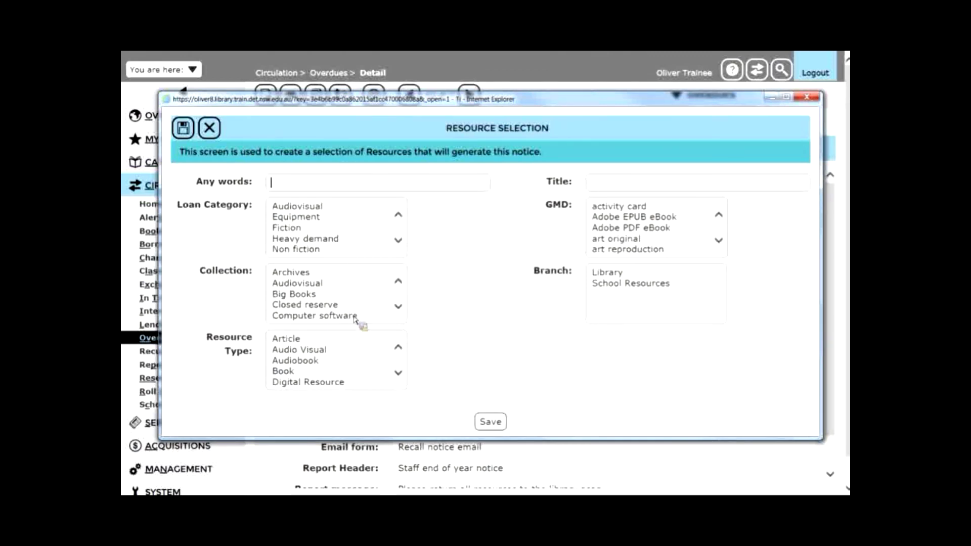
pyautogui.click(658, 291)
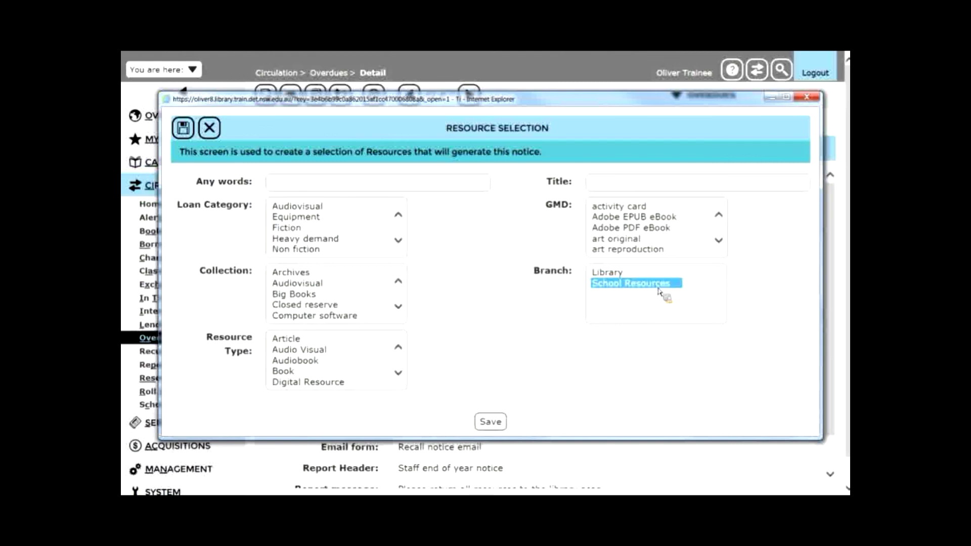
pyautogui.click(479, 424)
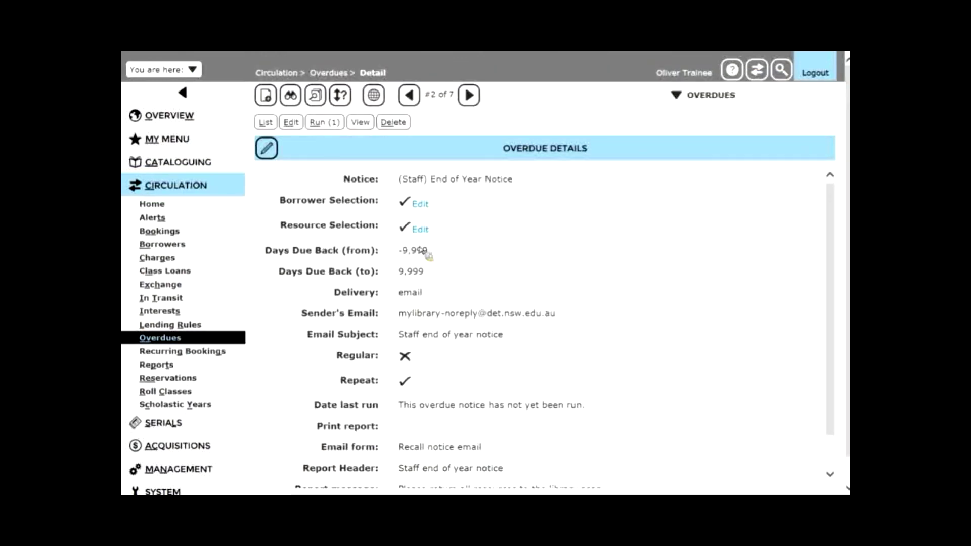